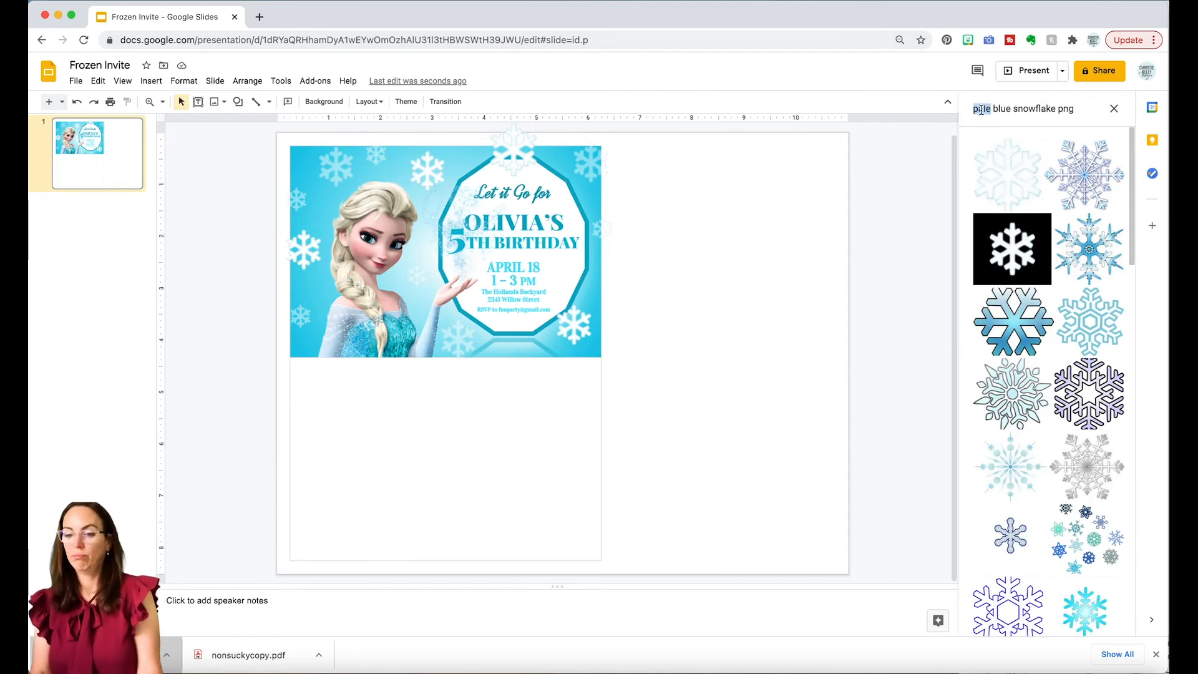
Search the web images for "blue snowflake png" and insert the first result in the blank area beside the invitation
key("BackSpace")
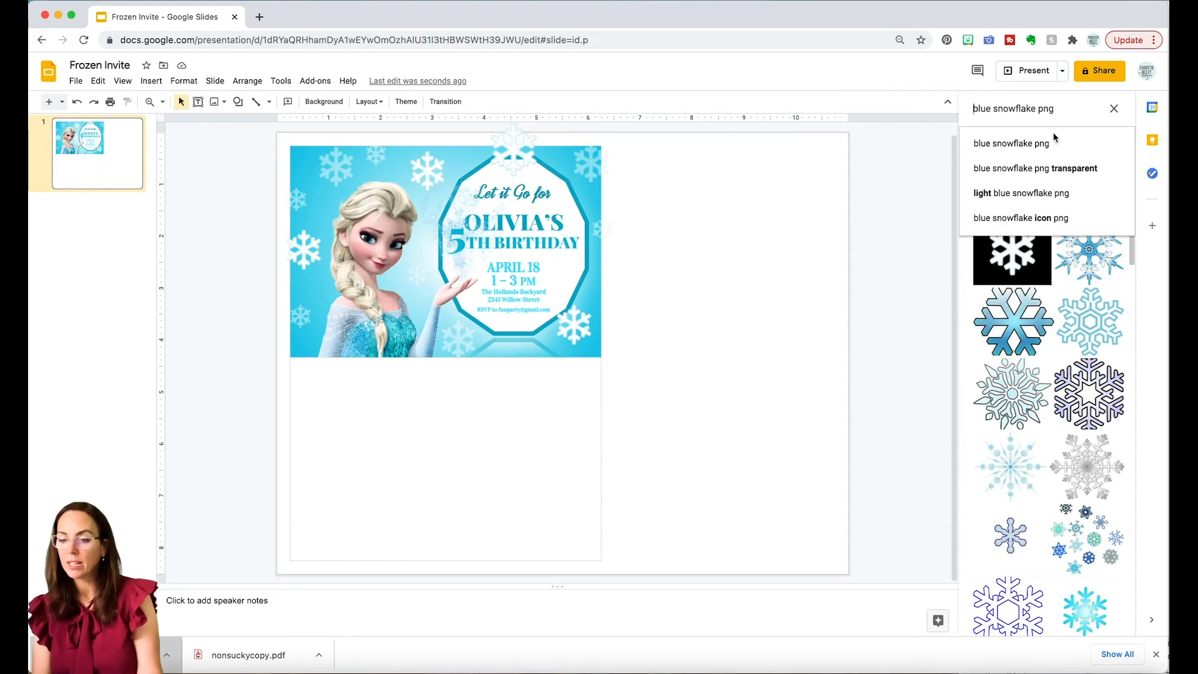
left_click(1049, 149)
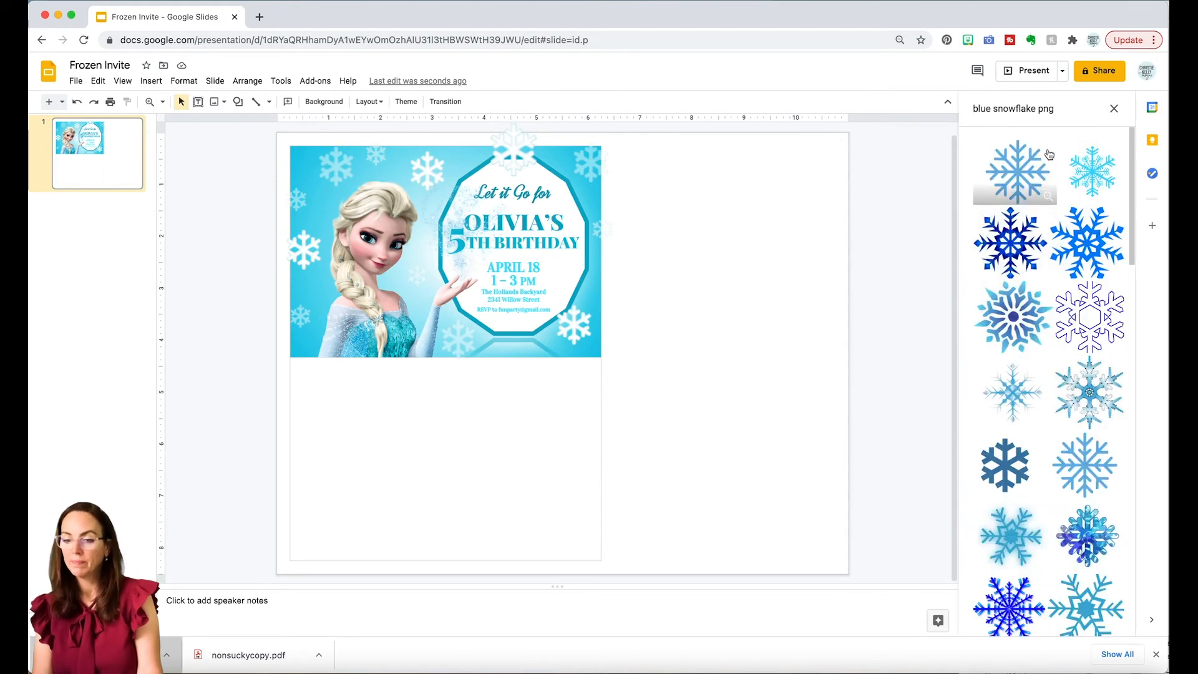
left_click(1026, 168)
left_click_drag(1025, 169, 662, 388)
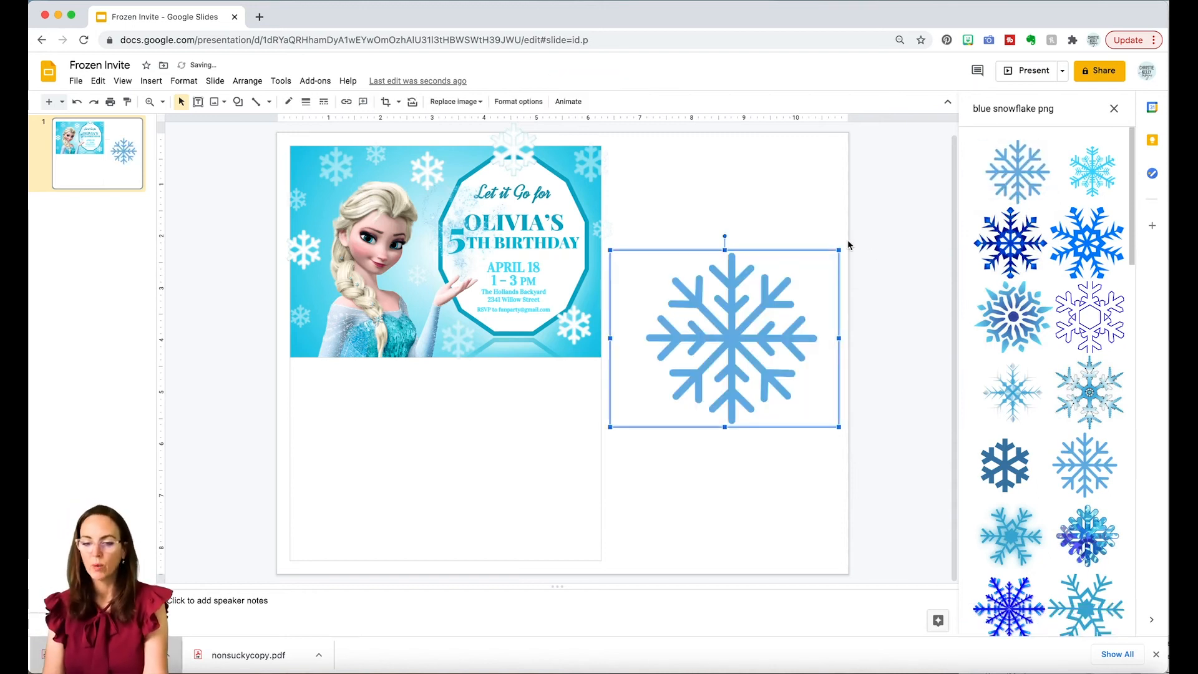
Shrink the snowflake to a small icon and duplicate it into a row of nine just below the invitation artwork
left_click_drag(838, 251, 316, 376)
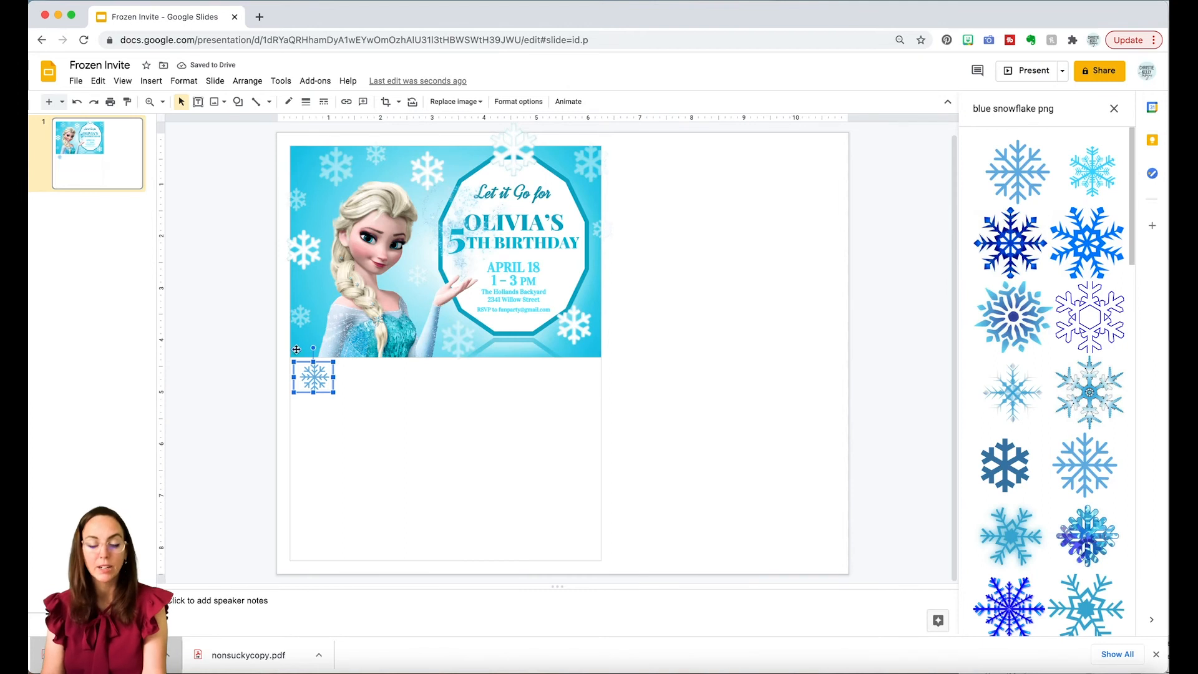
left_click_drag(320, 378, 350, 379)
left_click(317, 379, "shift")
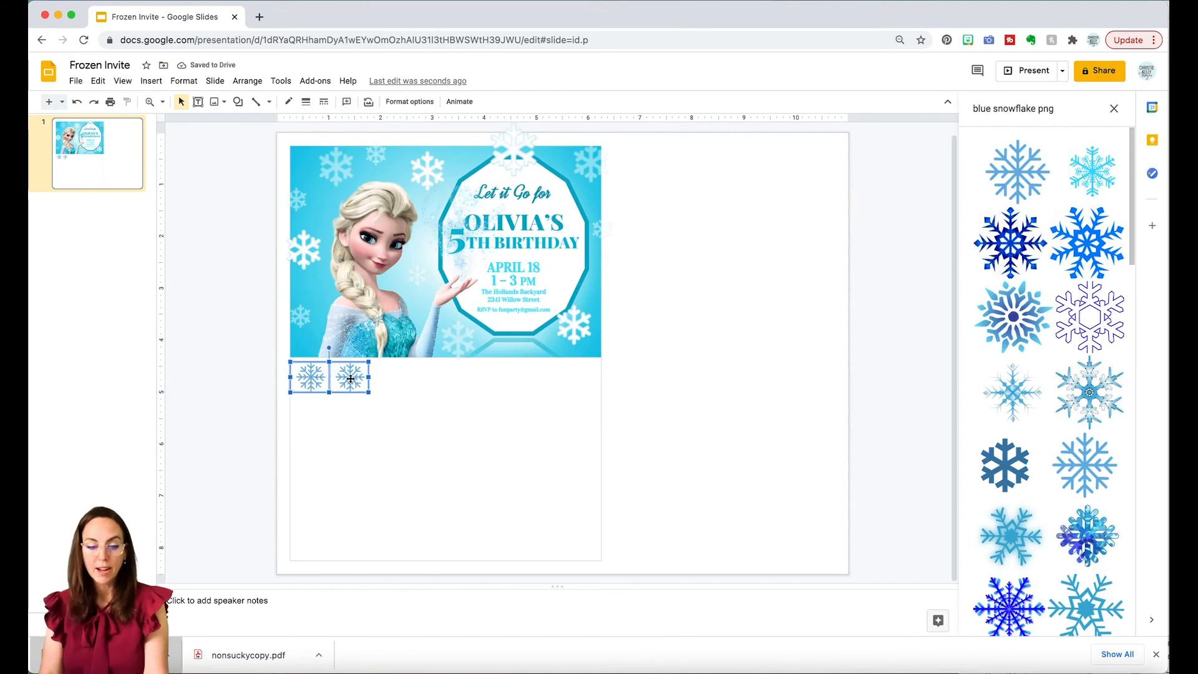
left_click_drag(350, 378, 424, 377)
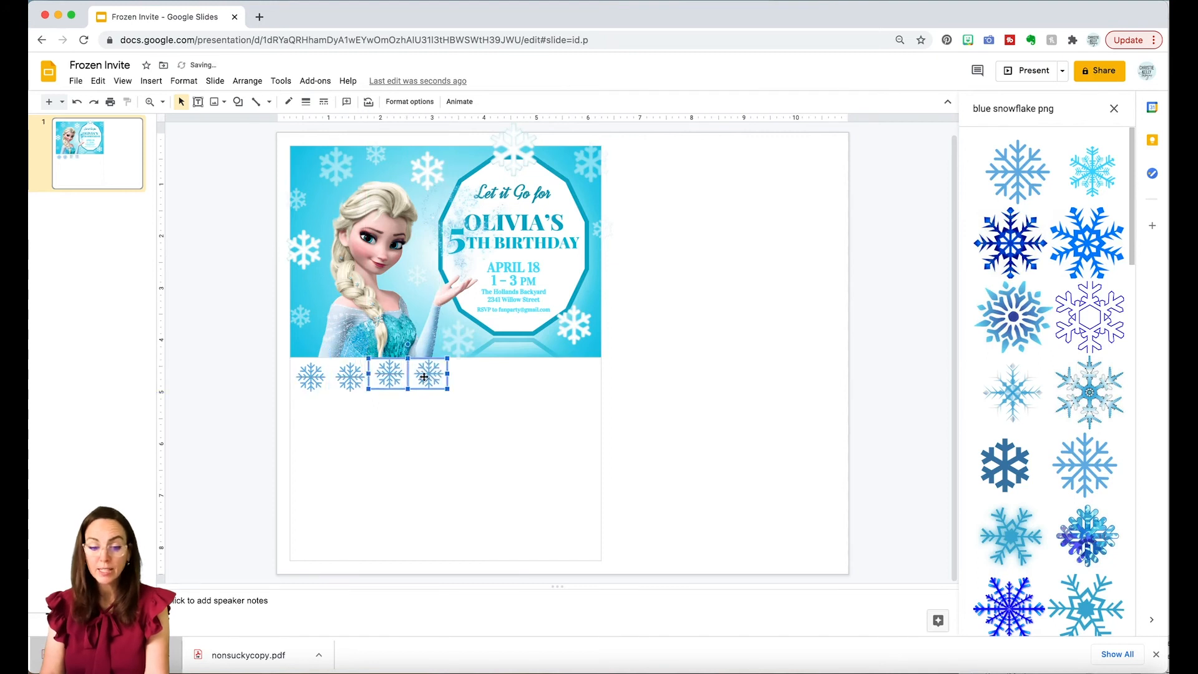
left_click(350, 381, "shift")
left_click(312, 380, "shift")
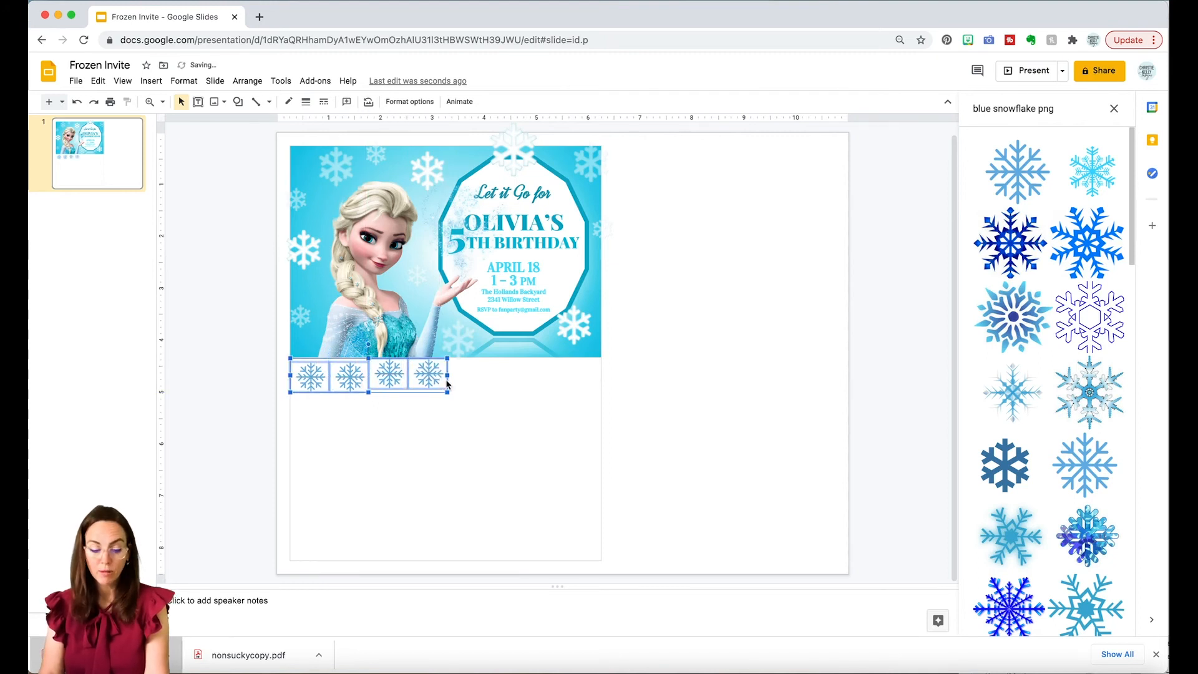
left_click_drag(426, 374, 626, 379)
Select all nine snowflakes in the row and align them to their vertical middle
left_click(636, 350)
left_click(590, 377, "shift")
left_click(546, 379, "shift")
left_click(507, 379, "shift")
left_click(462, 383, "shift")
left_click(430, 381, "shift")
left_click(390, 378, "shift")
left_click(351, 382, "shift")
left_click(316, 382, "shift")
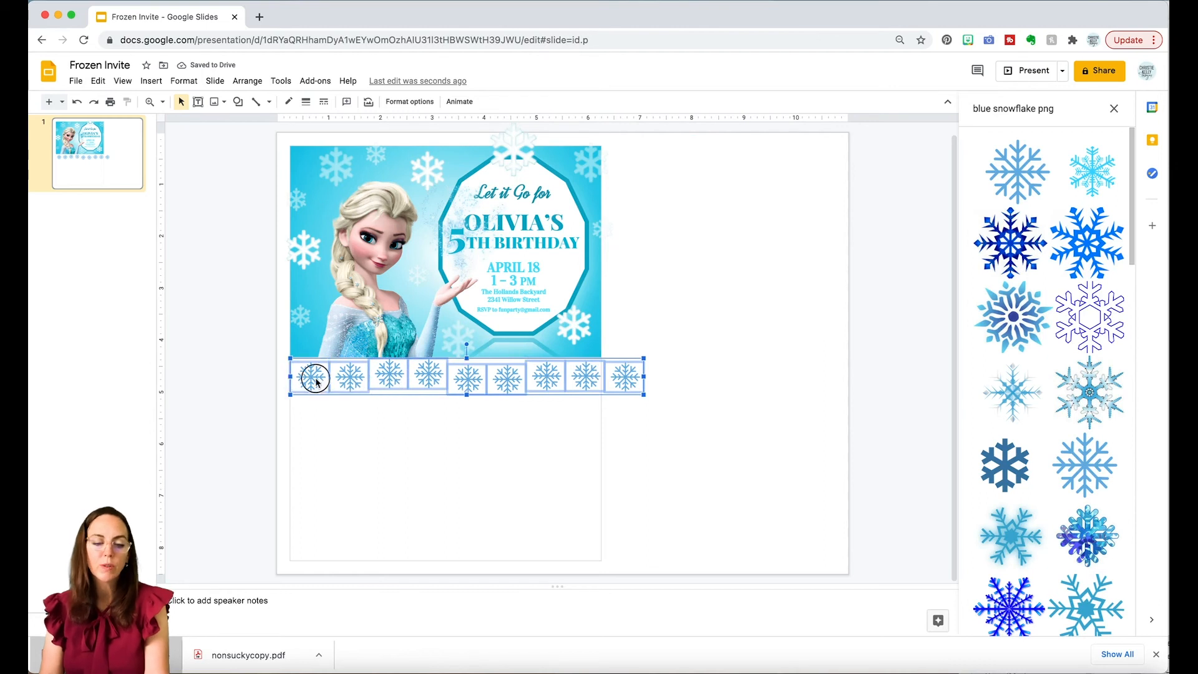
left_click(253, 83)
mouse_move(257, 132)
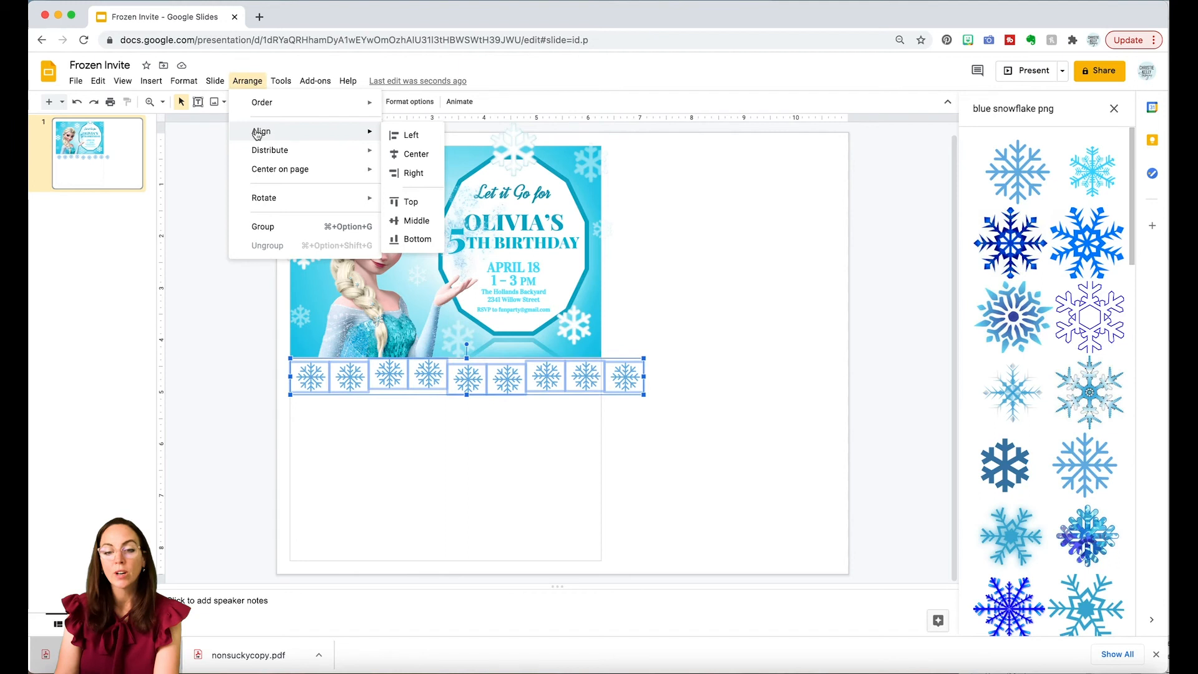
left_click(417, 220)
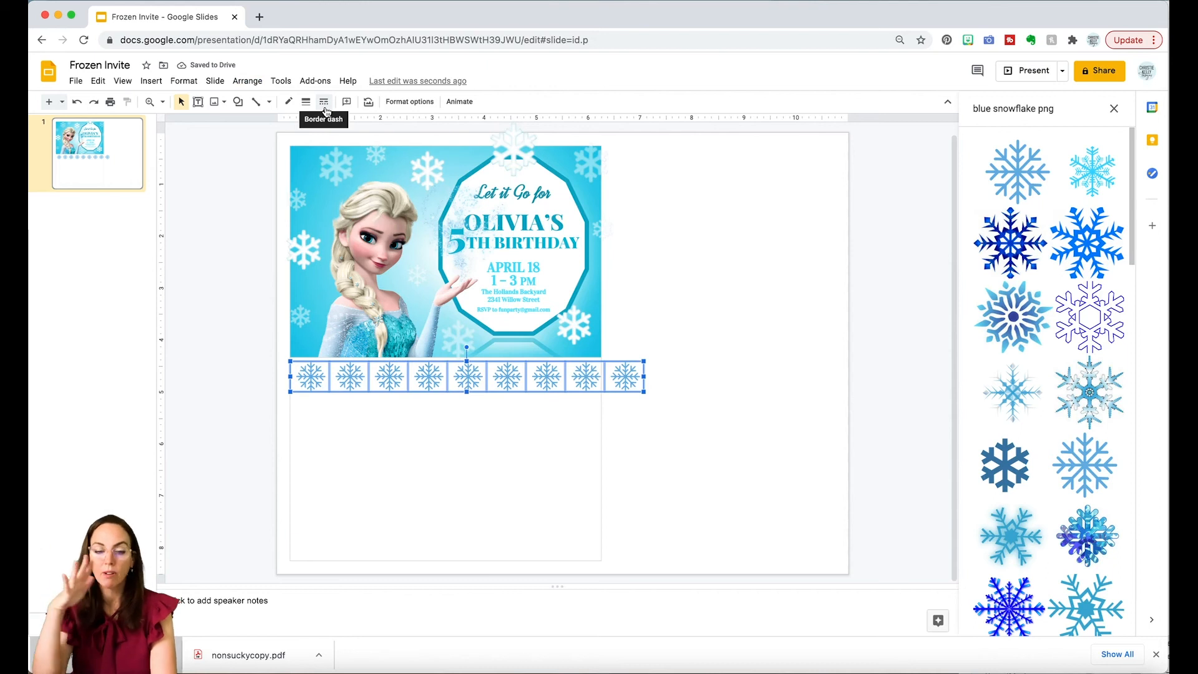
Distribute the nine selected snowflakes horizontally so they are evenly spaced
left_click(184, 80)
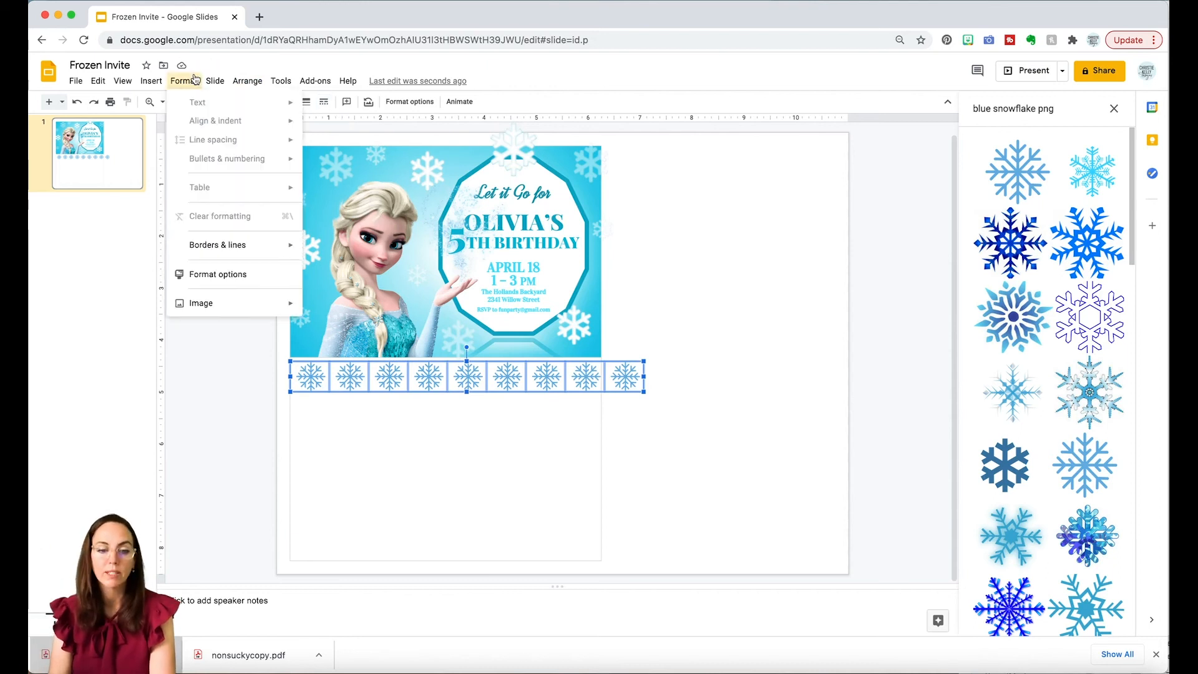
mouse_move(225, 85)
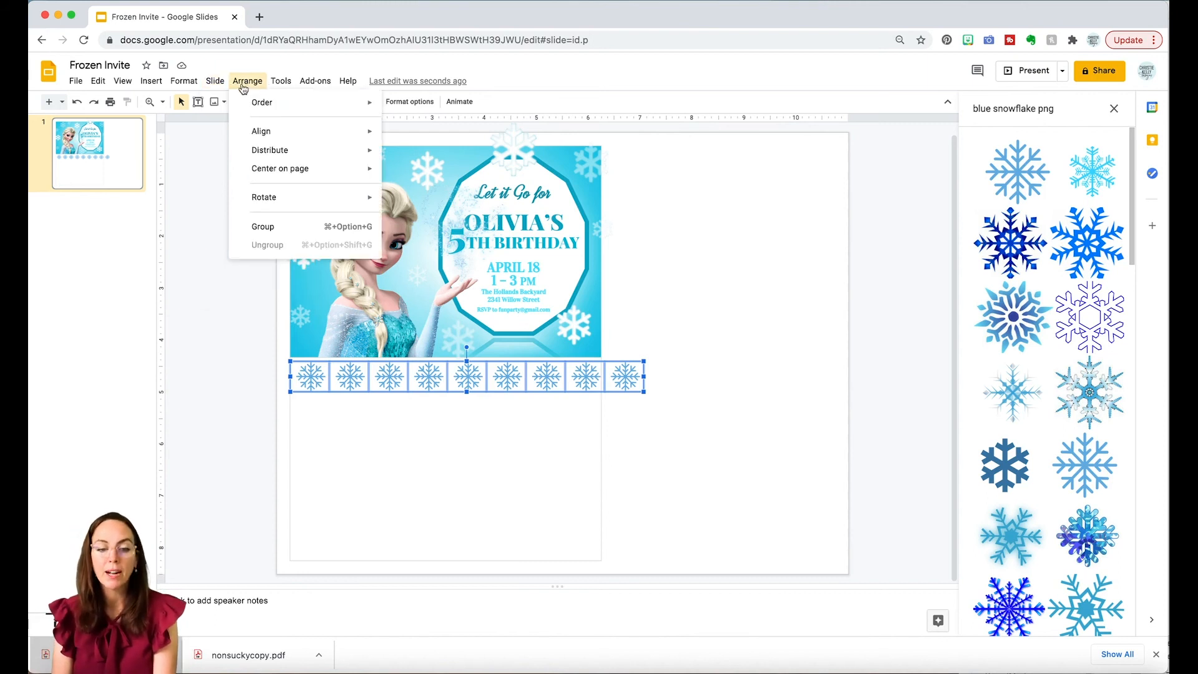
mouse_move(256, 156)
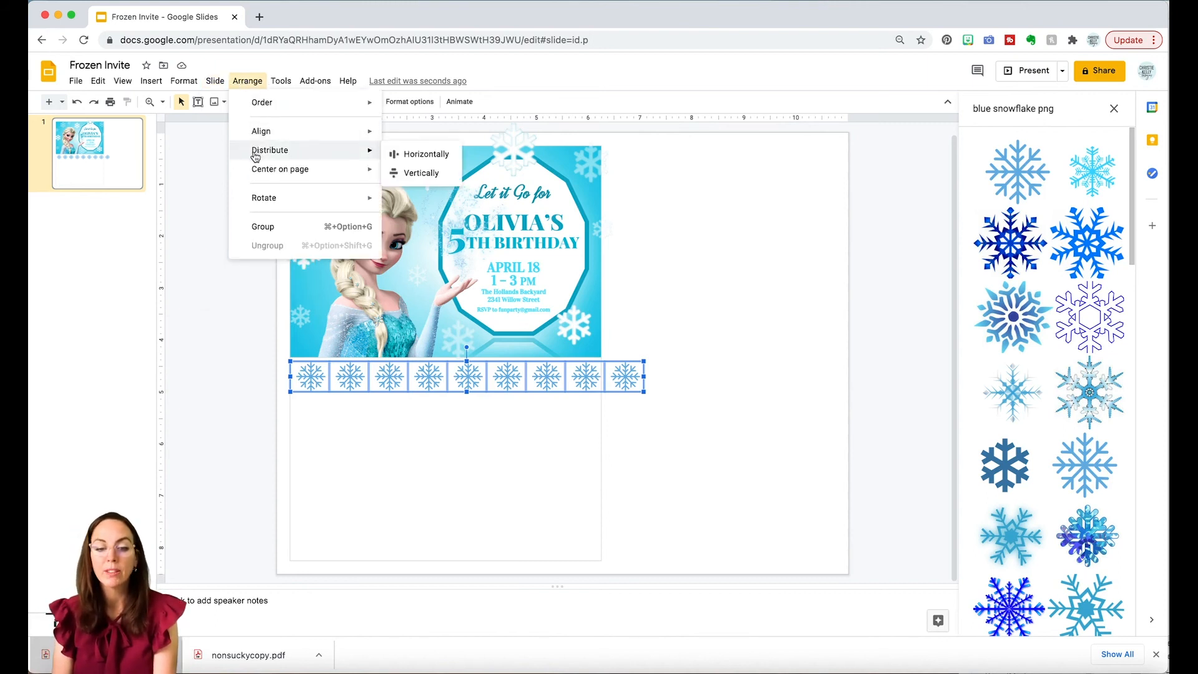
left_click(404, 154)
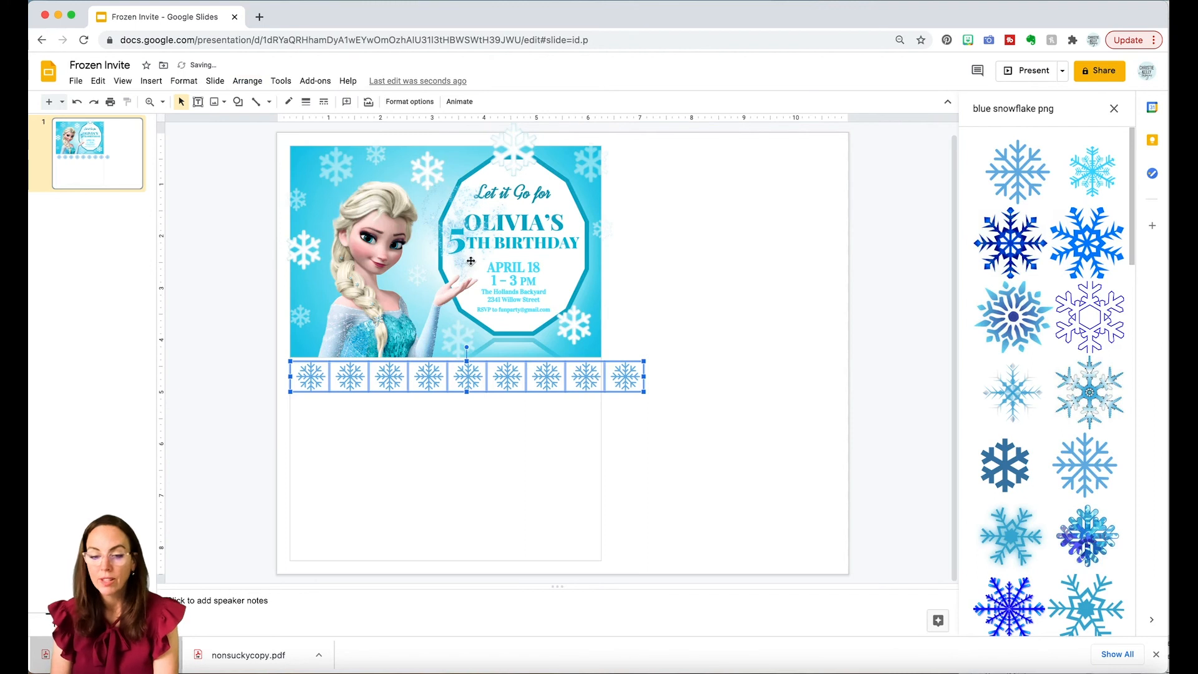
Group the snowflake row and duplicate it down the blank panel to make six rows, with the first tight under the artwork
left_click(247, 81)
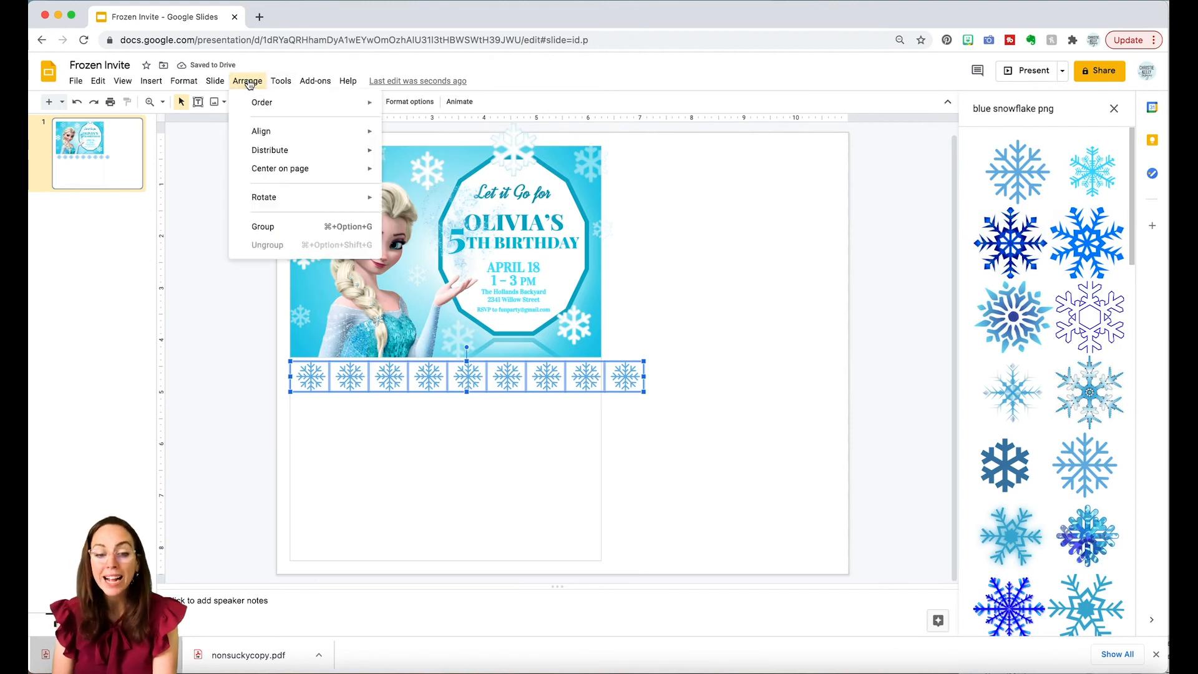
left_click(294, 226)
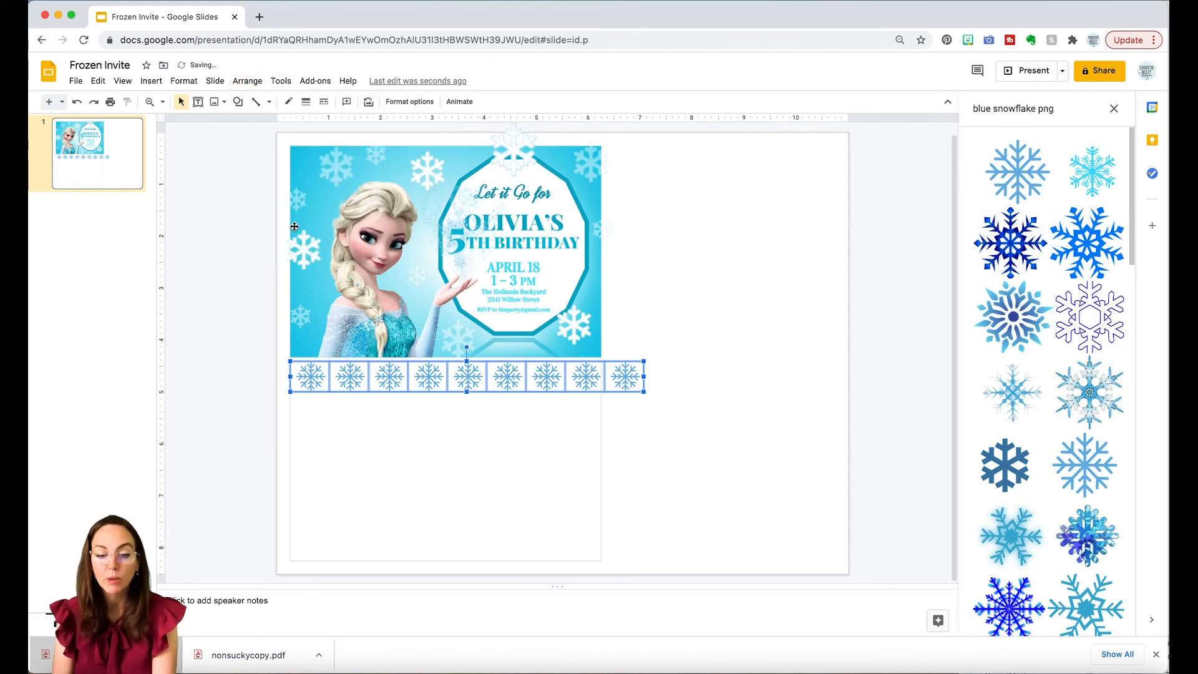
left_click_drag(500, 374, 505, 542)
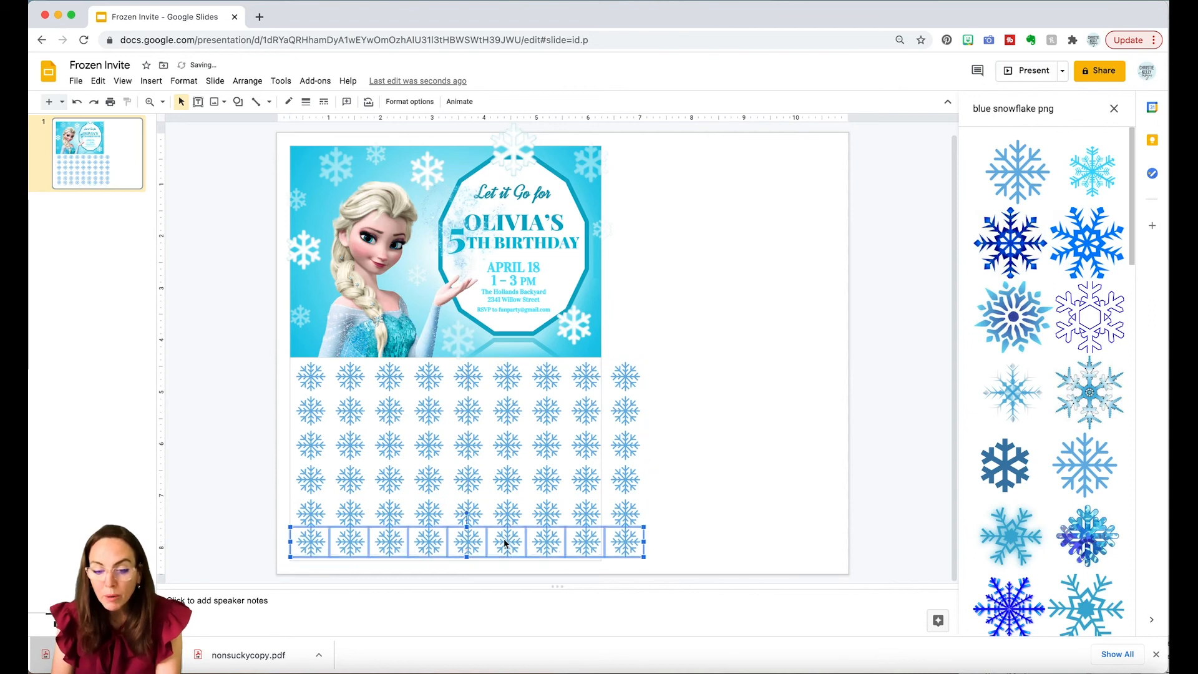
left_click_drag(510, 389, 506, 376)
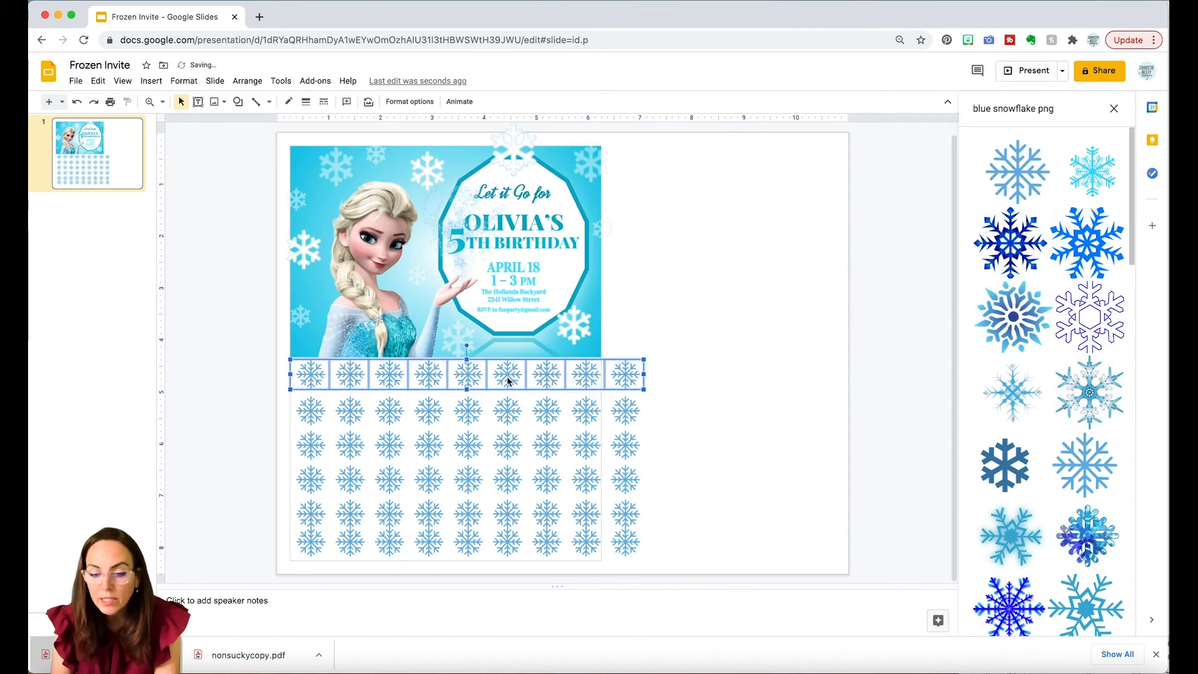
Select all six snowflake rows and align them by their horizontal centers
left_click(504, 538)
left_click(513, 511, "shift")
left_click(515, 479, "shift")
left_click(514, 445, "shift")
left_click(517, 418, "shift")
left_click(509, 382, "shift")
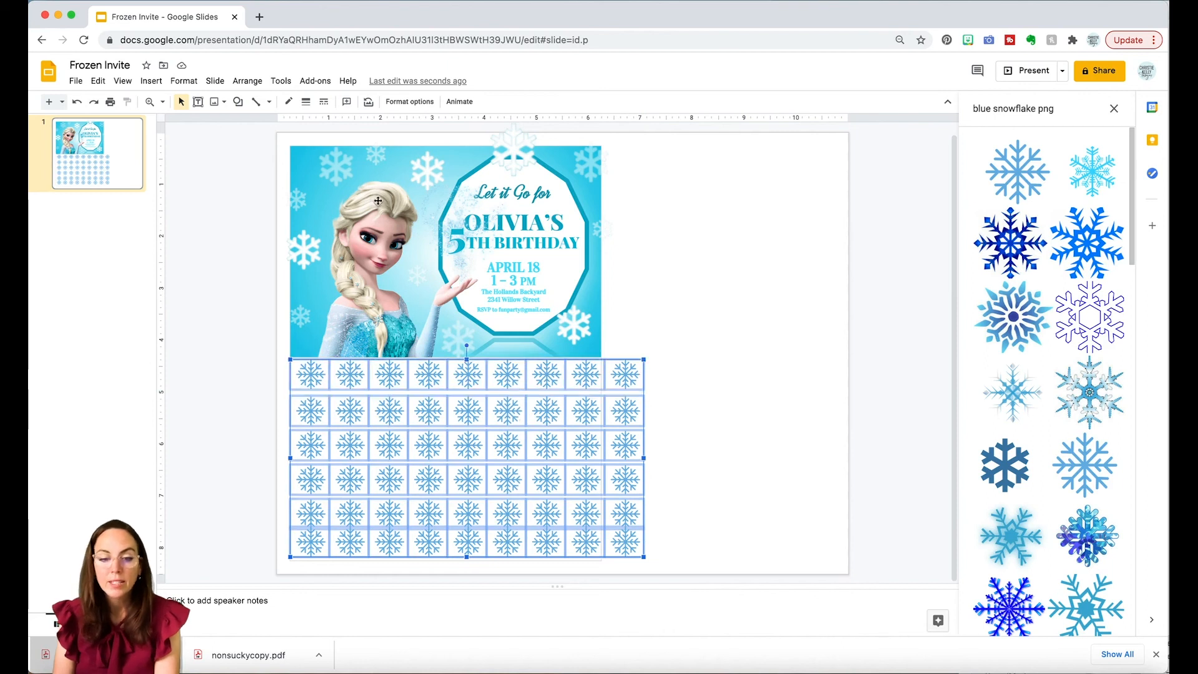
left_click(247, 80)
mouse_move(253, 138)
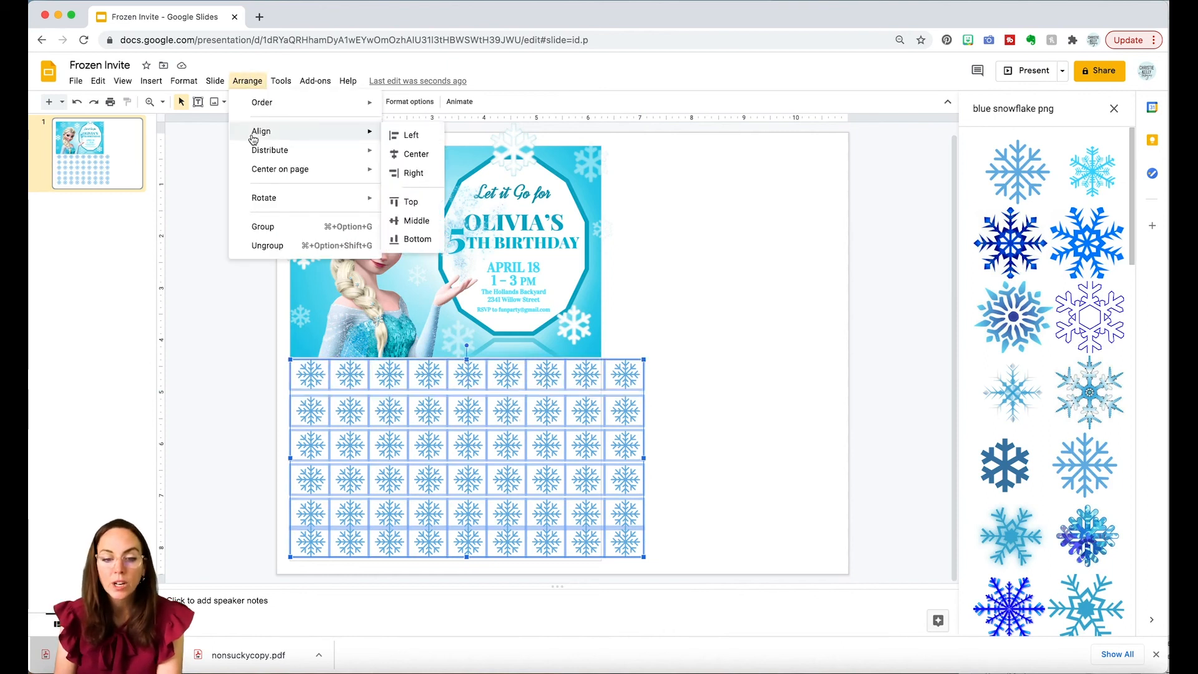
left_click(399, 153)
Distribute the six rows vertically and shift the whole grid slightly left so it overhangs the panel's left edge
left_click(248, 81)
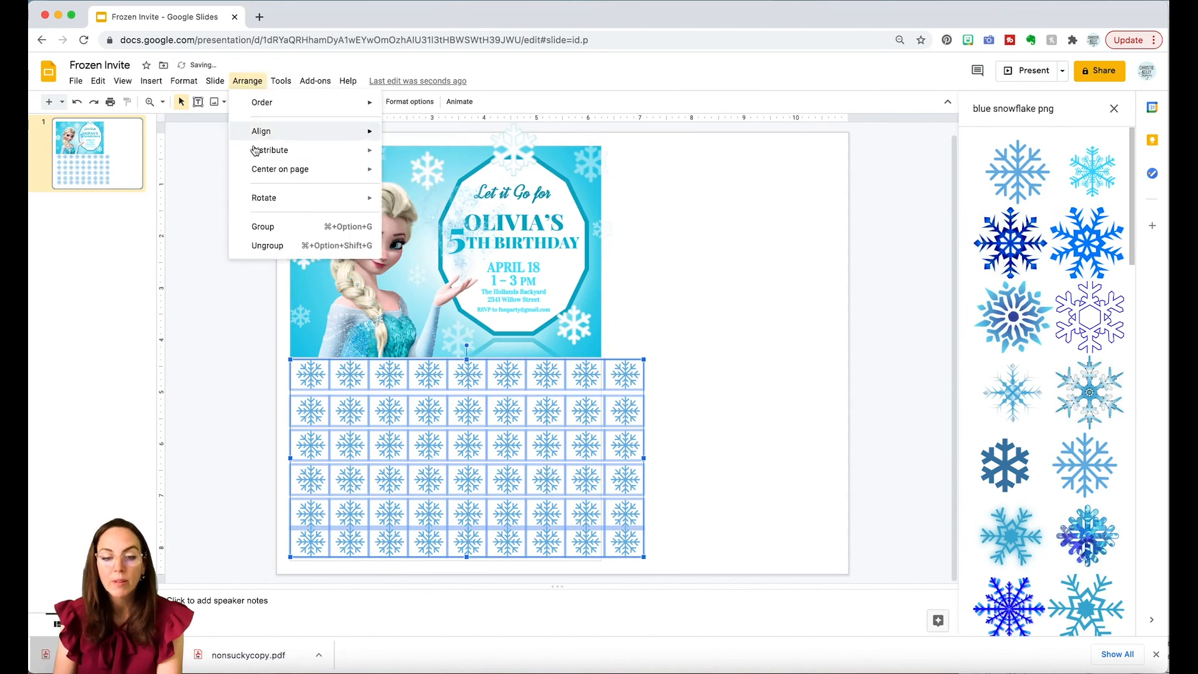
mouse_move(269, 150)
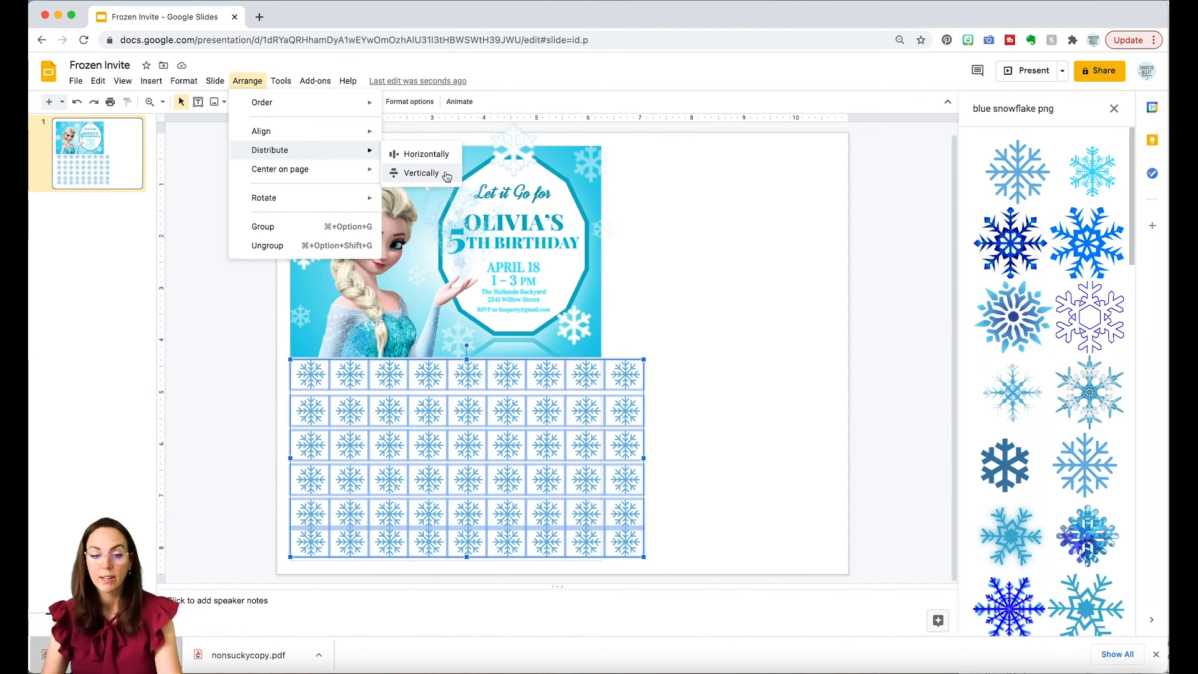
left_click(447, 176)
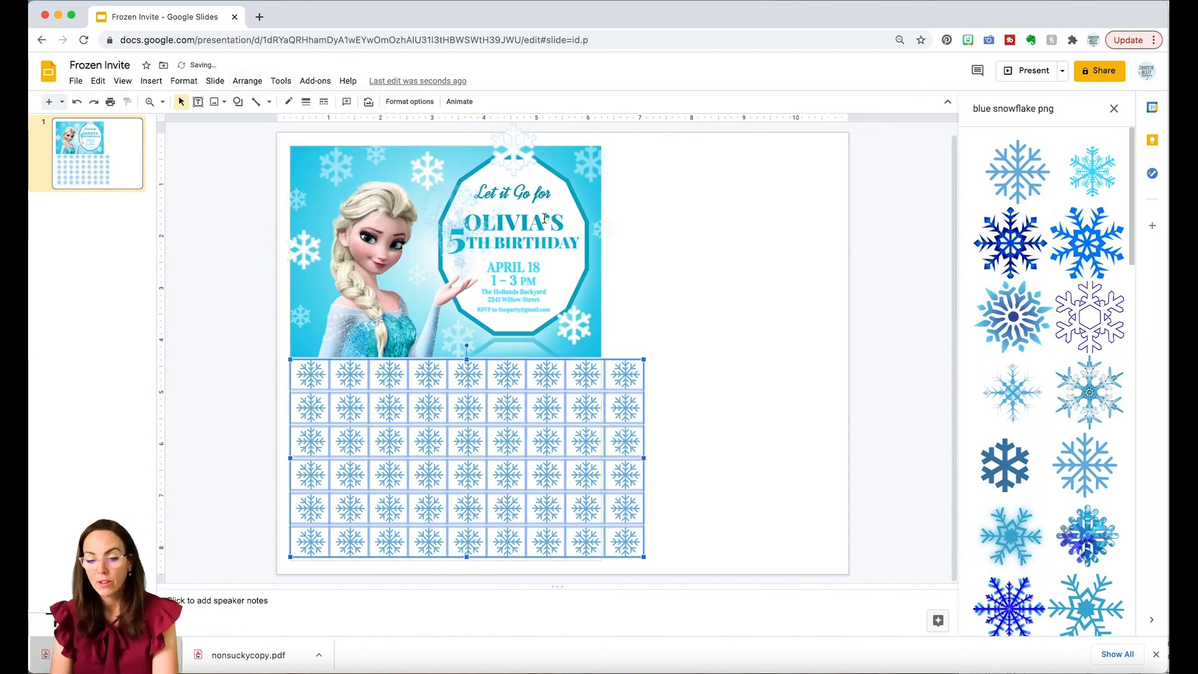
left_click_drag(514, 410, 498, 407)
left_click(669, 359)
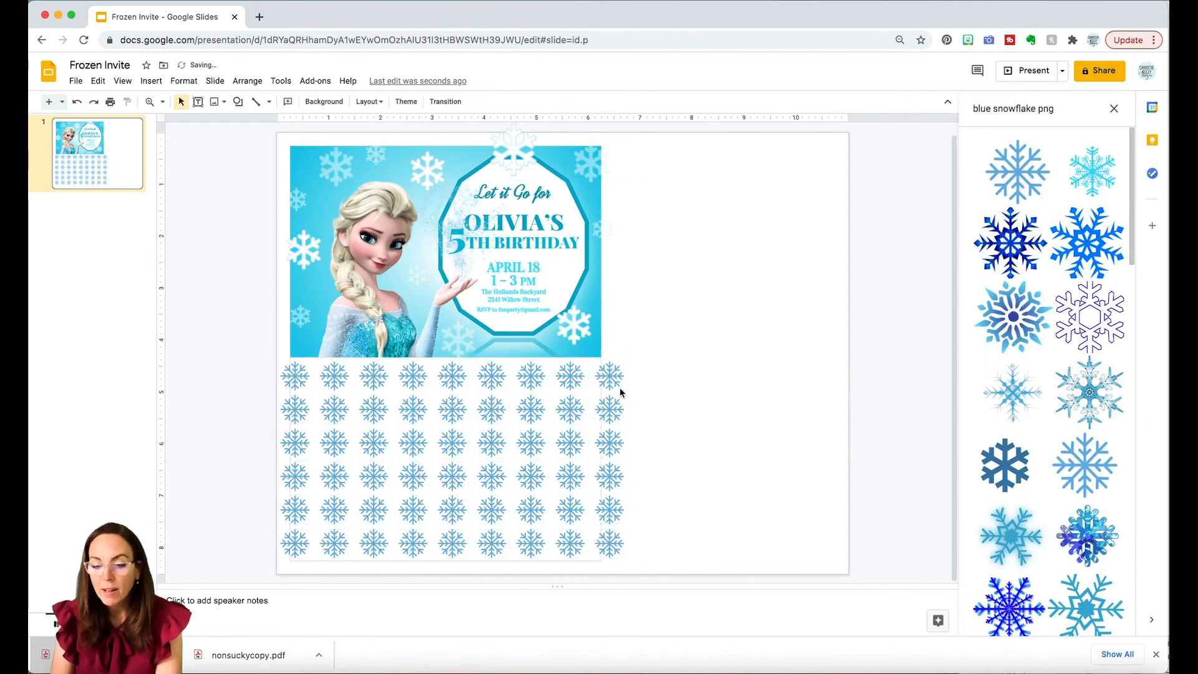
Move the second, fourth and sixth snowflake rows right by about half a snowflake spacing to create a staggered pattern
left_click(591, 406)
left_click(571, 479, "shift")
left_click(561, 537, "shift")
left_click_drag(566, 541, 579, 539)
key("super+z")
left_click(533, 542, "shift")
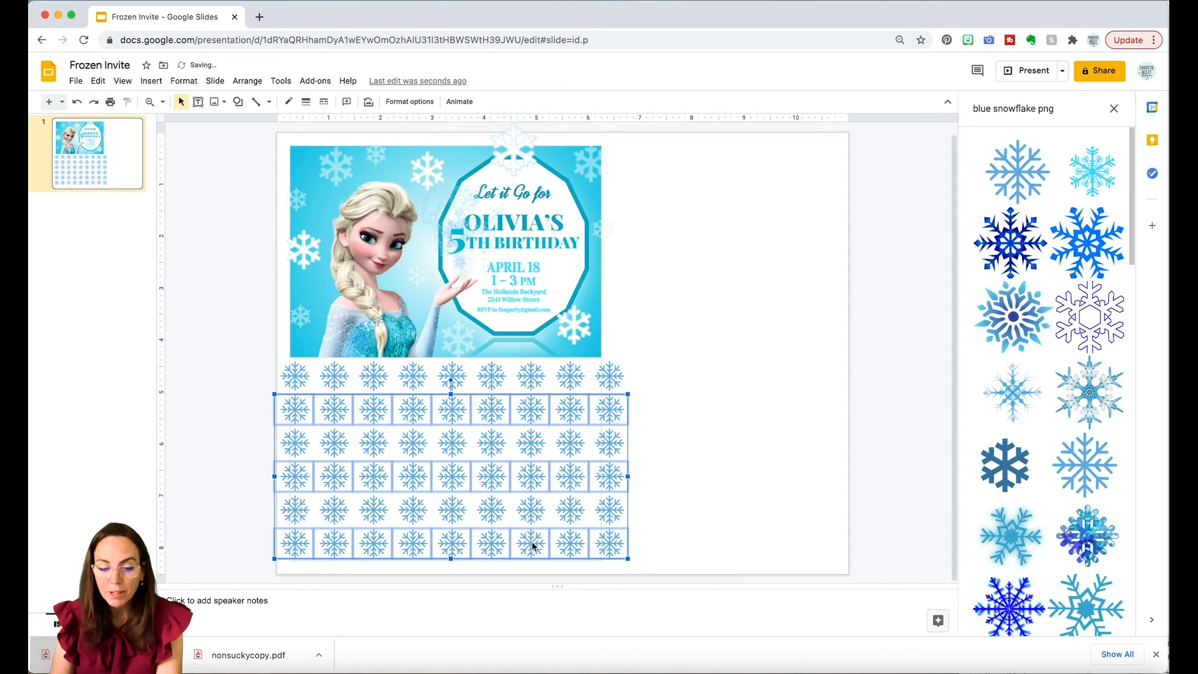
key("Right")
key("Right")
key("Right")
key("Right")
key("Right")
left_click(527, 538)
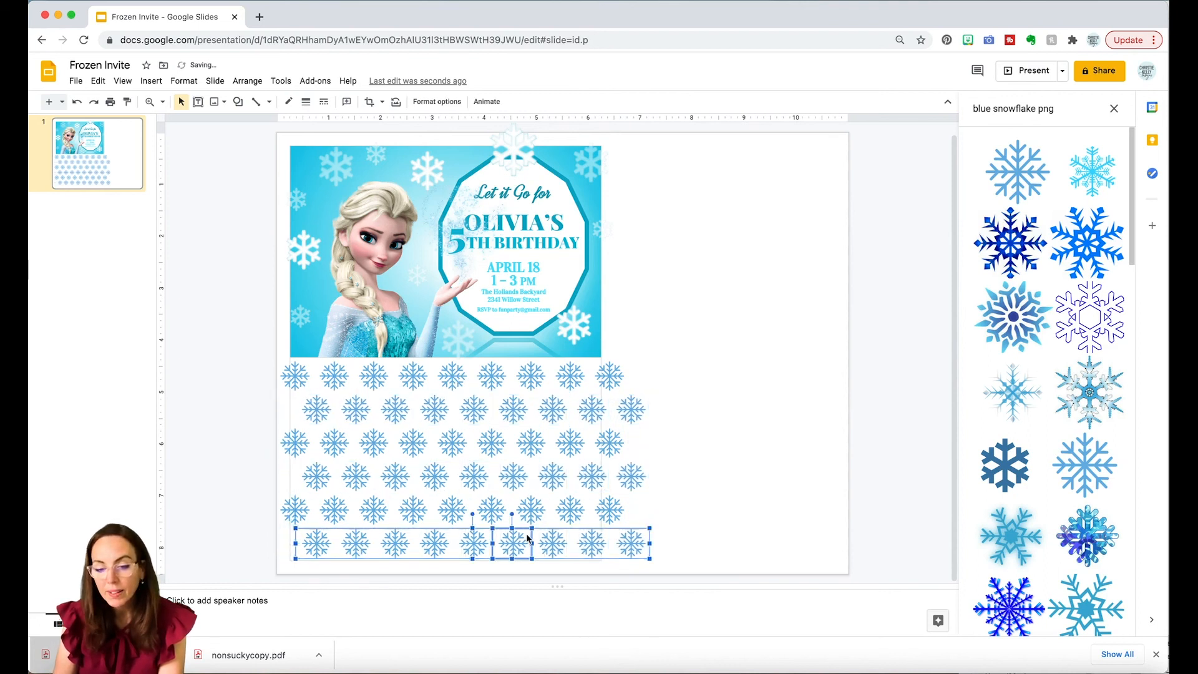
left_click(717, 420)
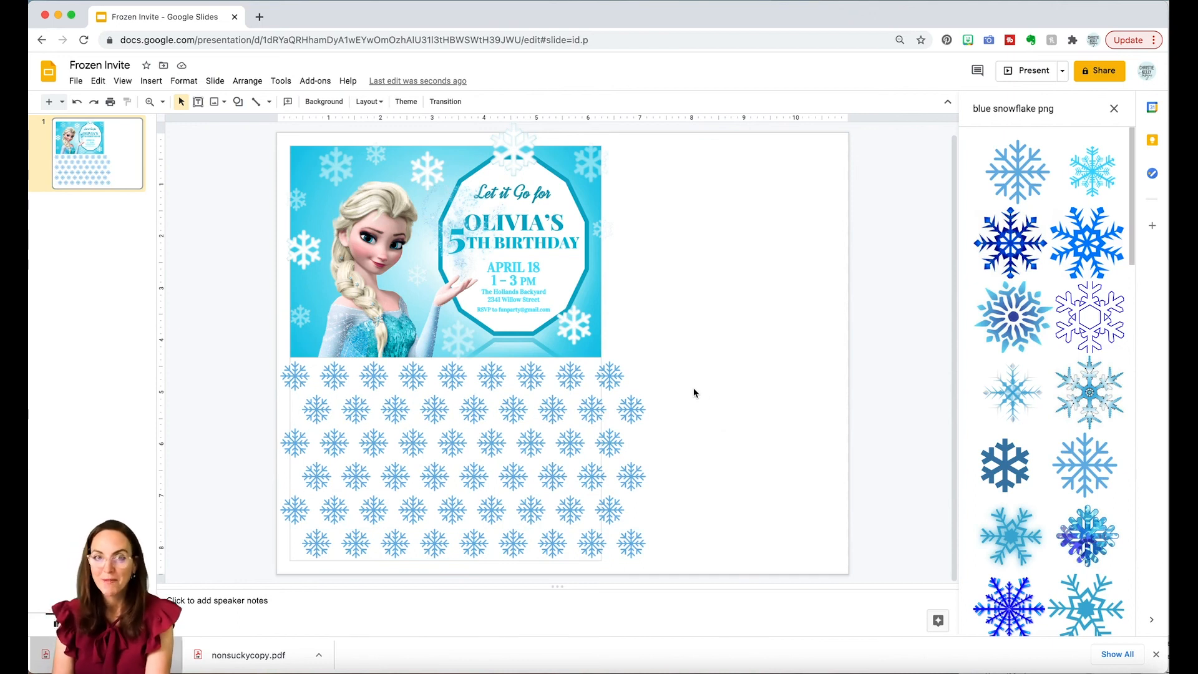
Select all six snowflake rows and recolor them with the pale turquoise Light 7 option
left_click(618, 380)
left_click(629, 403, "shift")
left_click(617, 440, "shift")
left_click(625, 478, "shift")
left_click(615, 510, "shift")
left_click(632, 540, "shift")
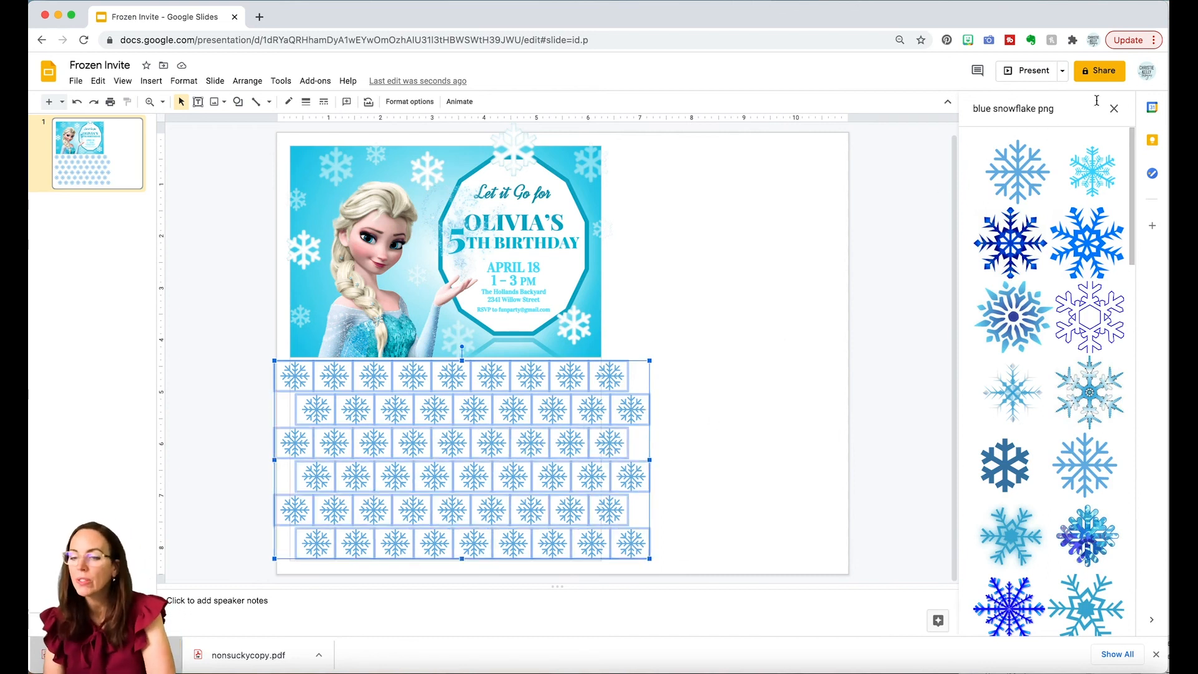
left_click(1114, 110)
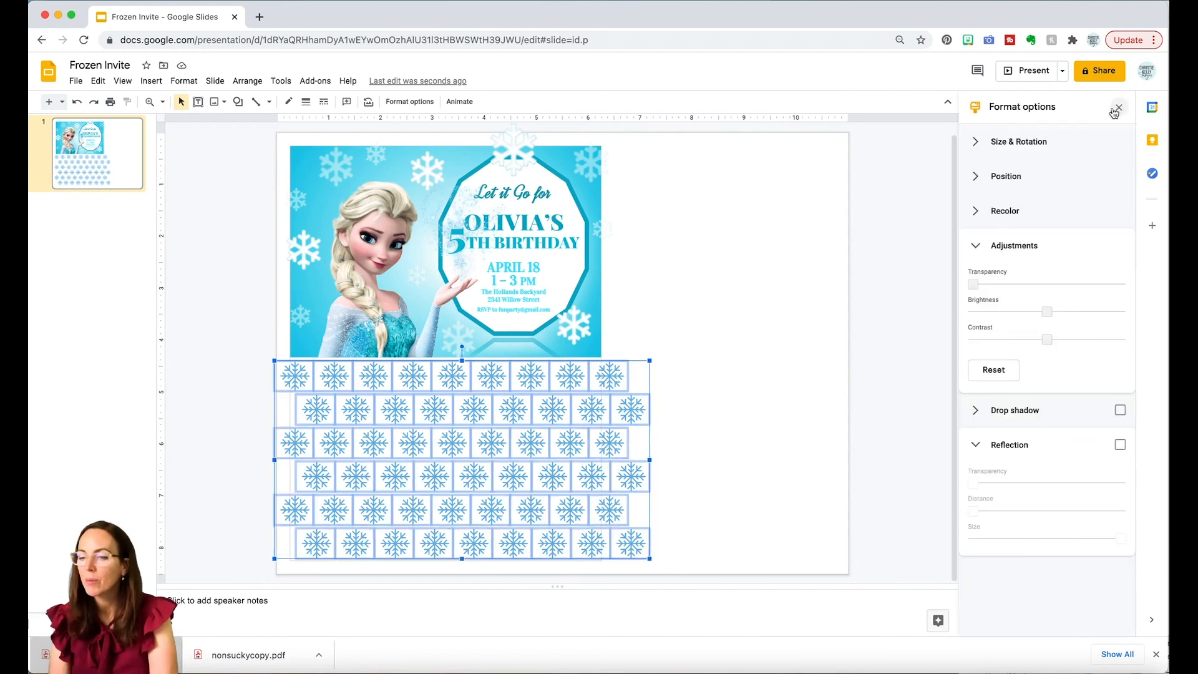
left_click(975, 248)
left_click(976, 209)
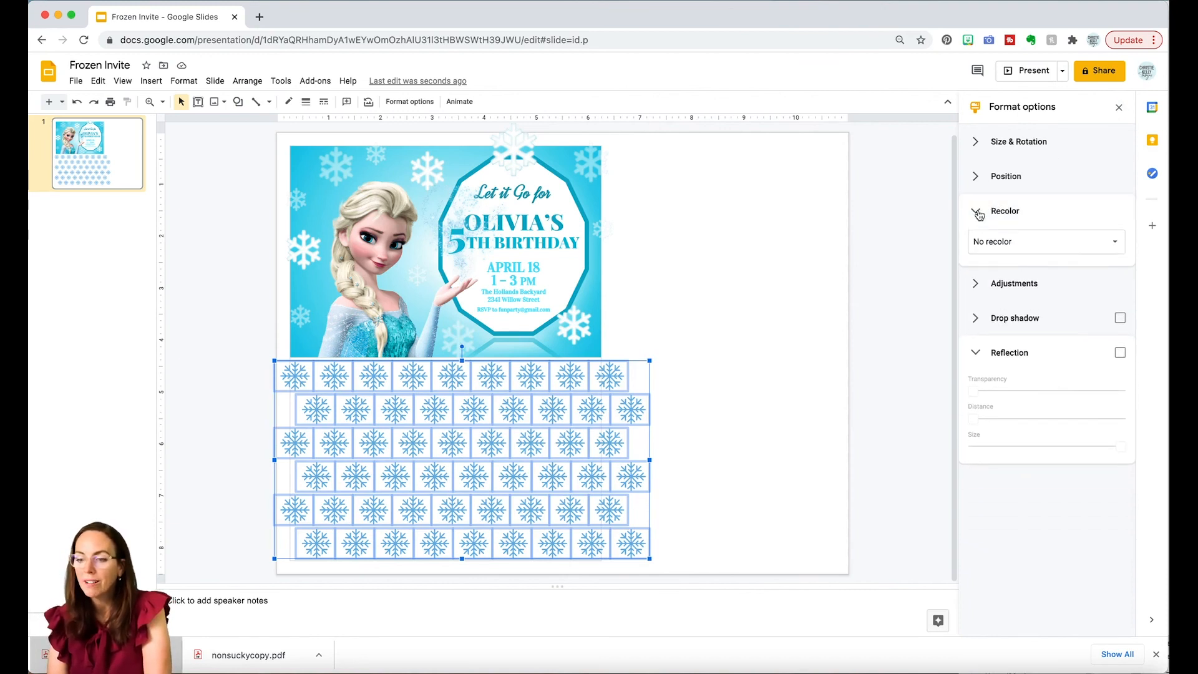
left_click(1007, 247)
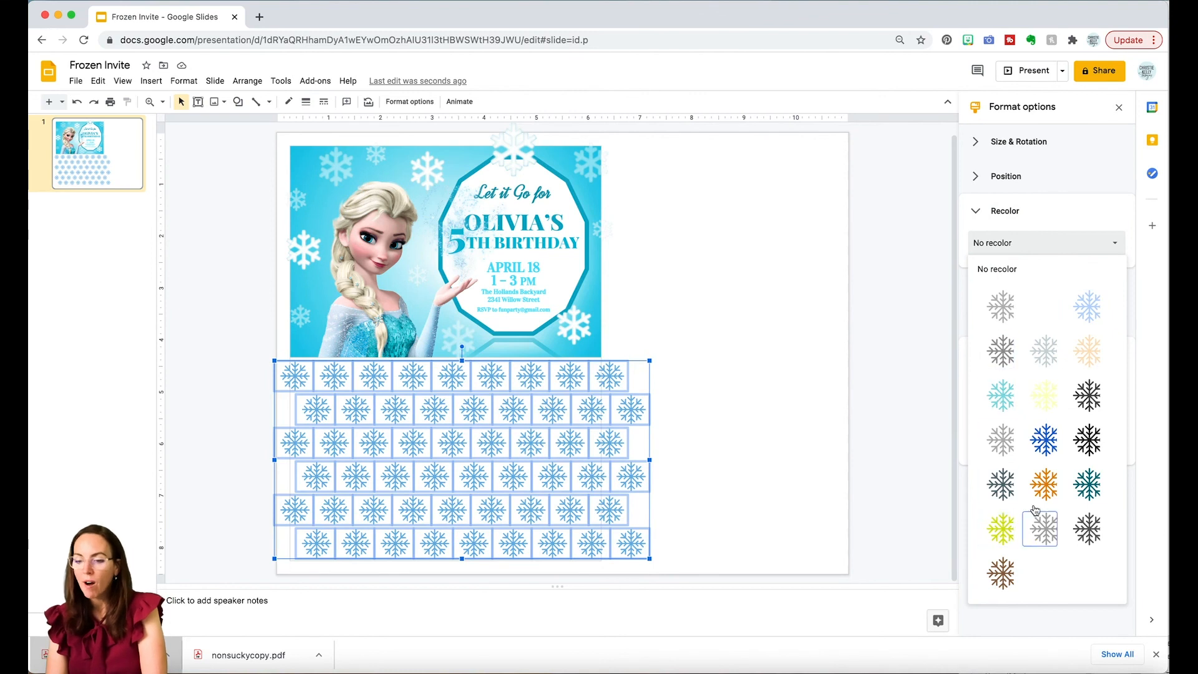
left_click(998, 399)
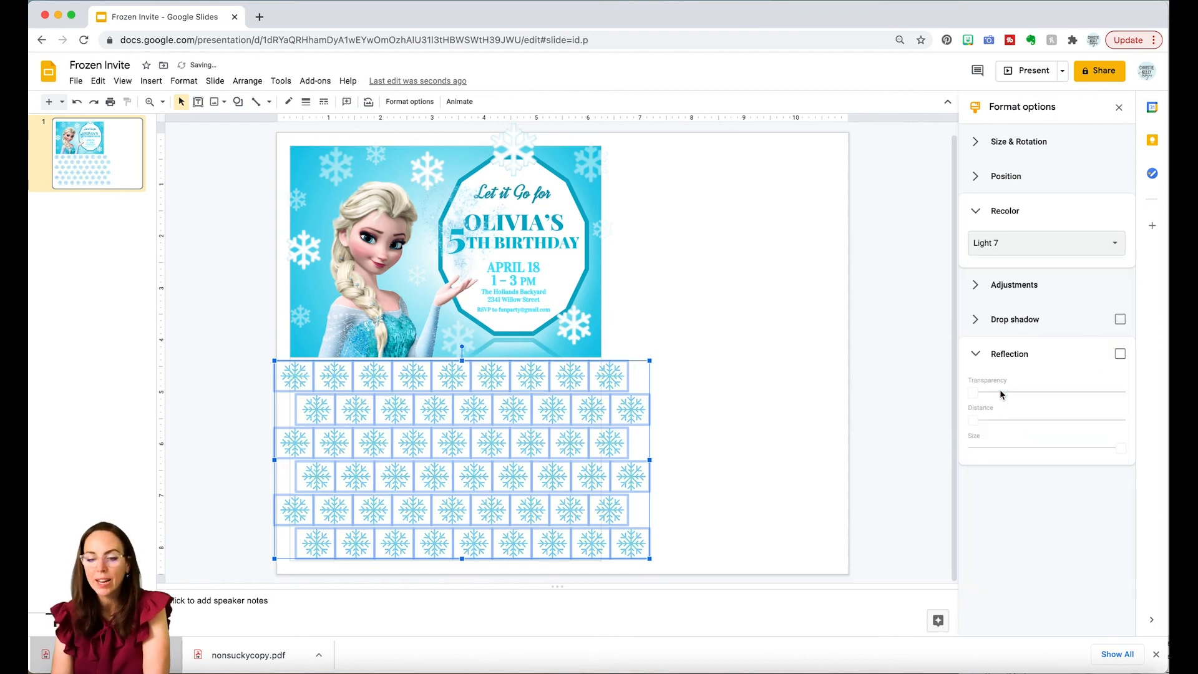
Raise the transparency of the selected snowflakes past the halfway point so the pattern is faint, and deselect them
left_click(976, 284)
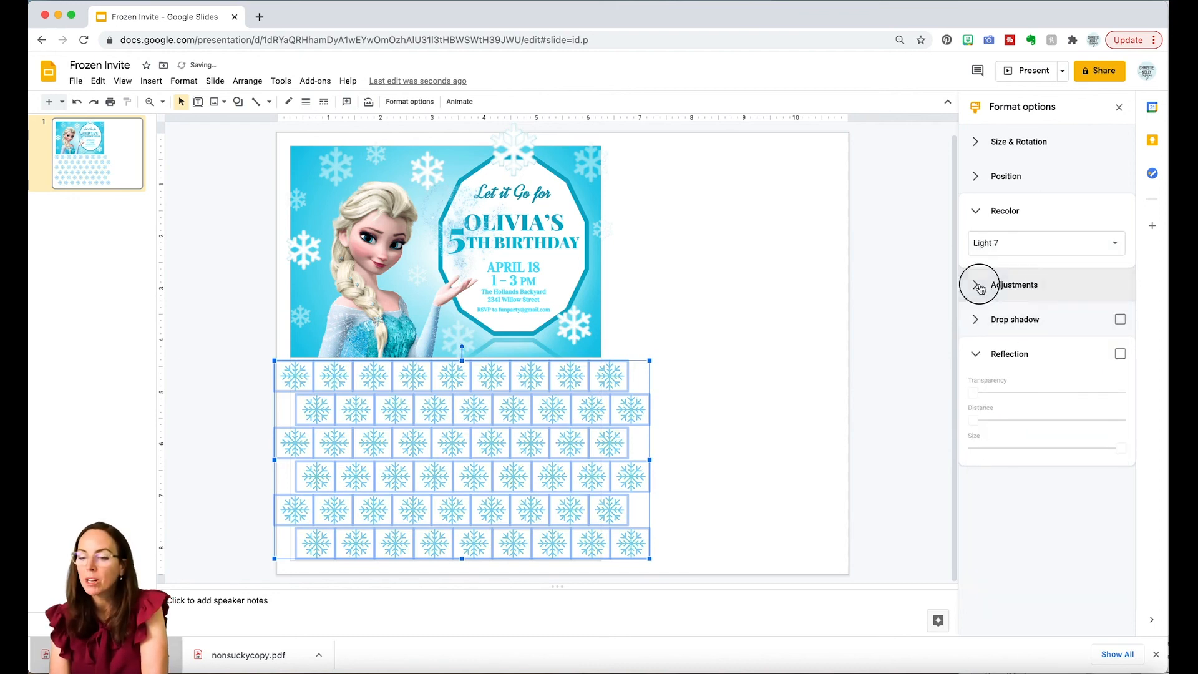
left_click_drag(973, 327, 1013, 324)
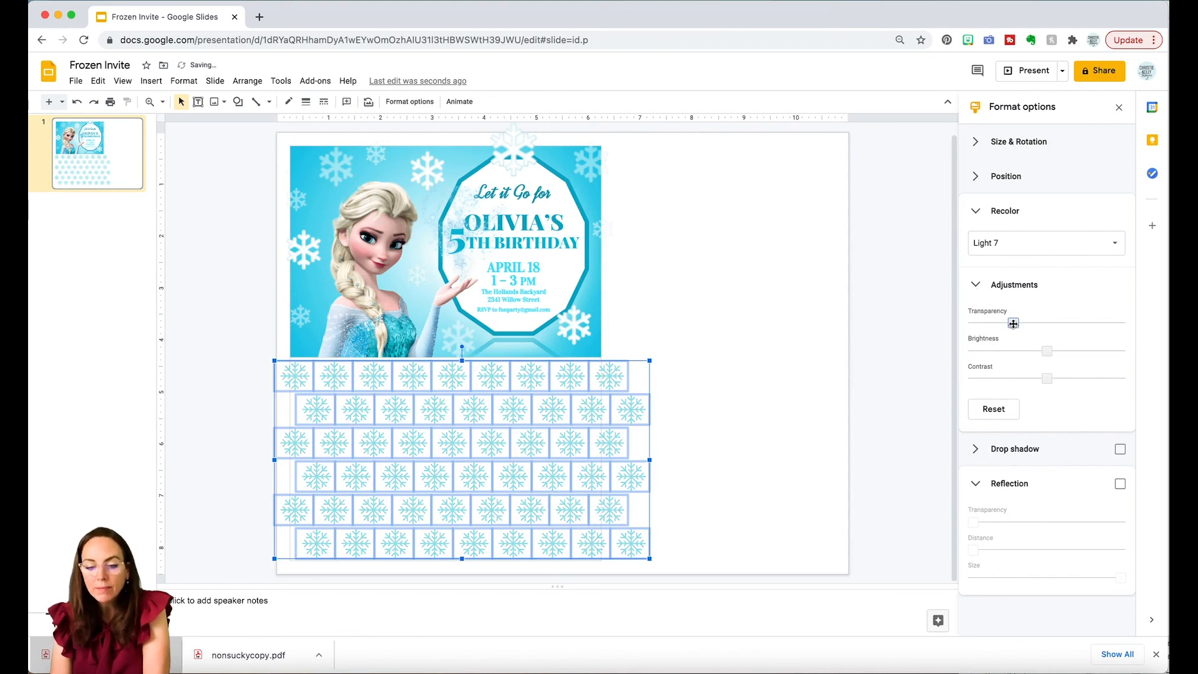
left_click_drag(1013, 323, 1067, 323)
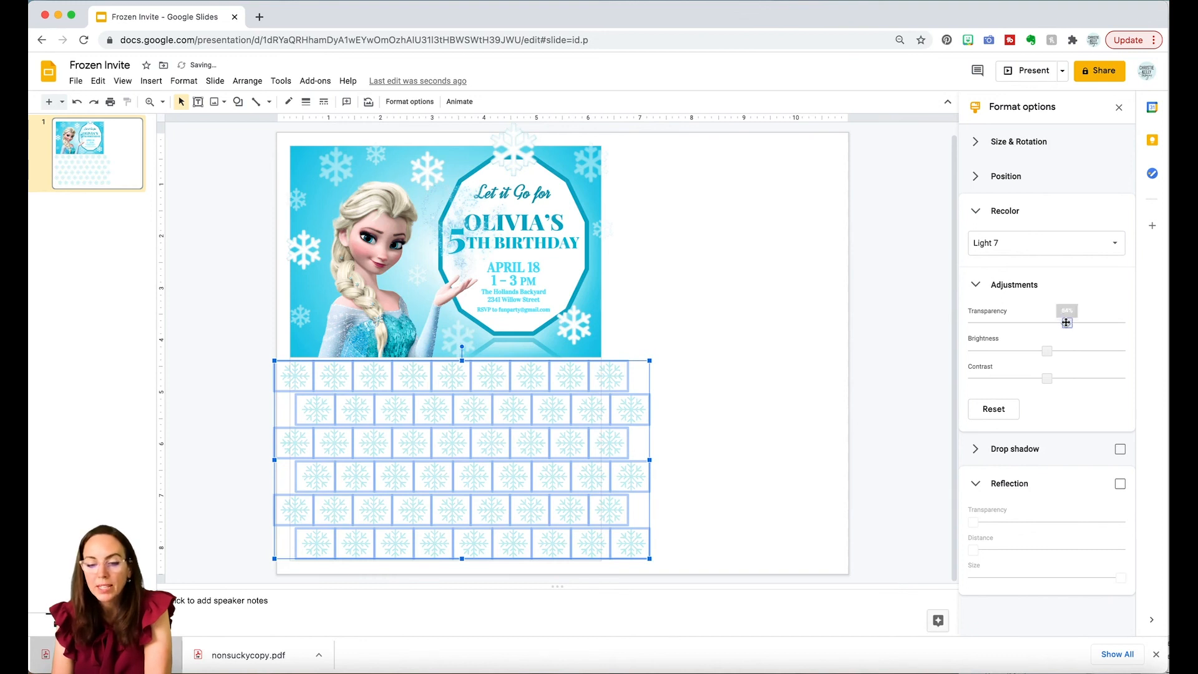
left_click(705, 335)
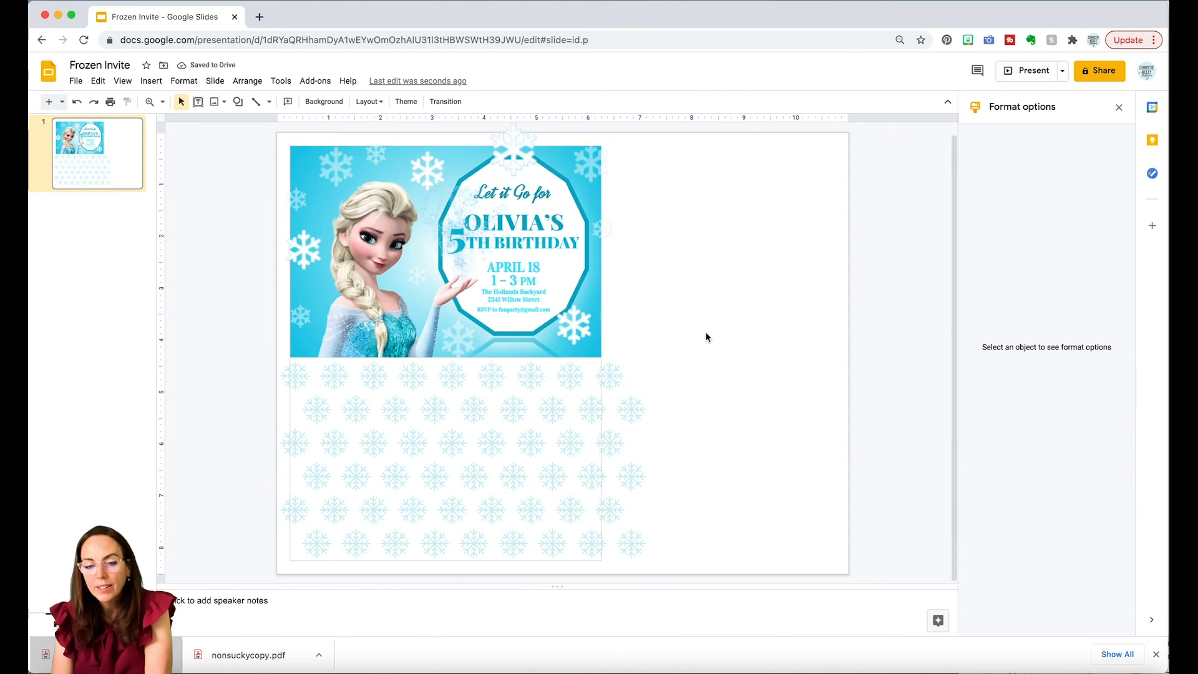